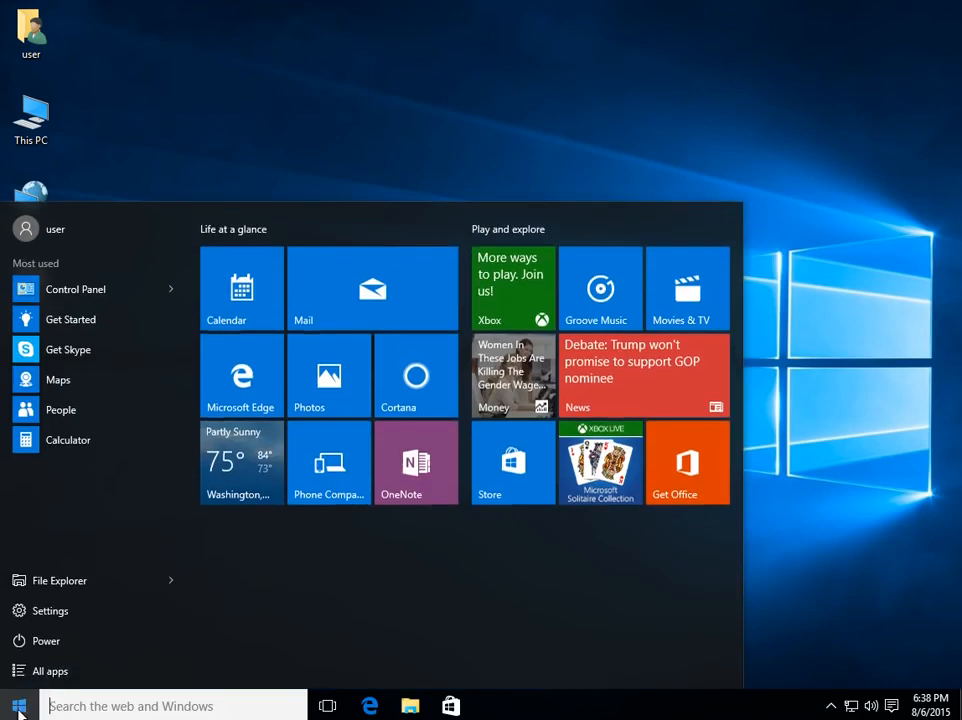
# Review the Windows Update page under Update & security in the system settings, including the scheduled restart options, and close it.
pyautogui.click(56, 612)
pyautogui.scroll(-3, 277, 448)
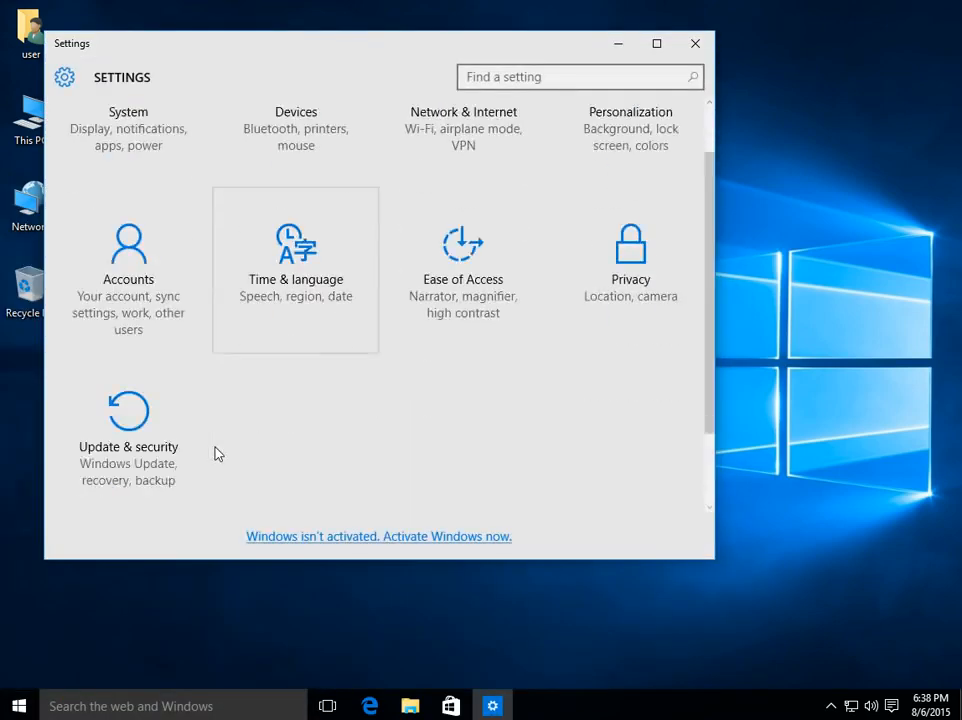
pyautogui.click(142, 392)
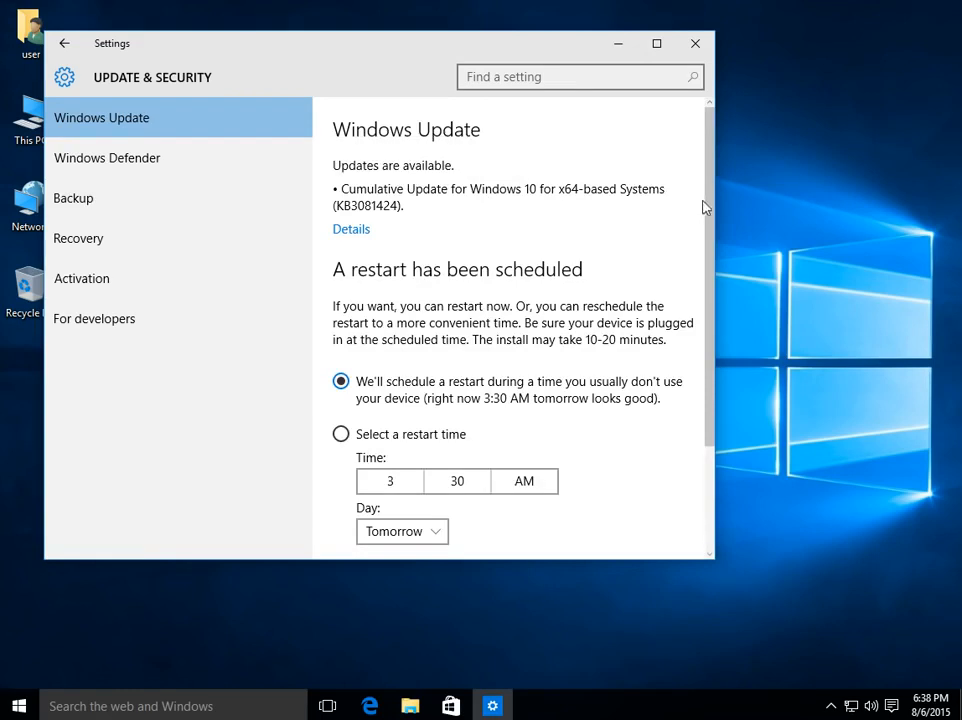
pyautogui.scroll(-1, 708, 198)
pyautogui.scroll(1, 706, 193)
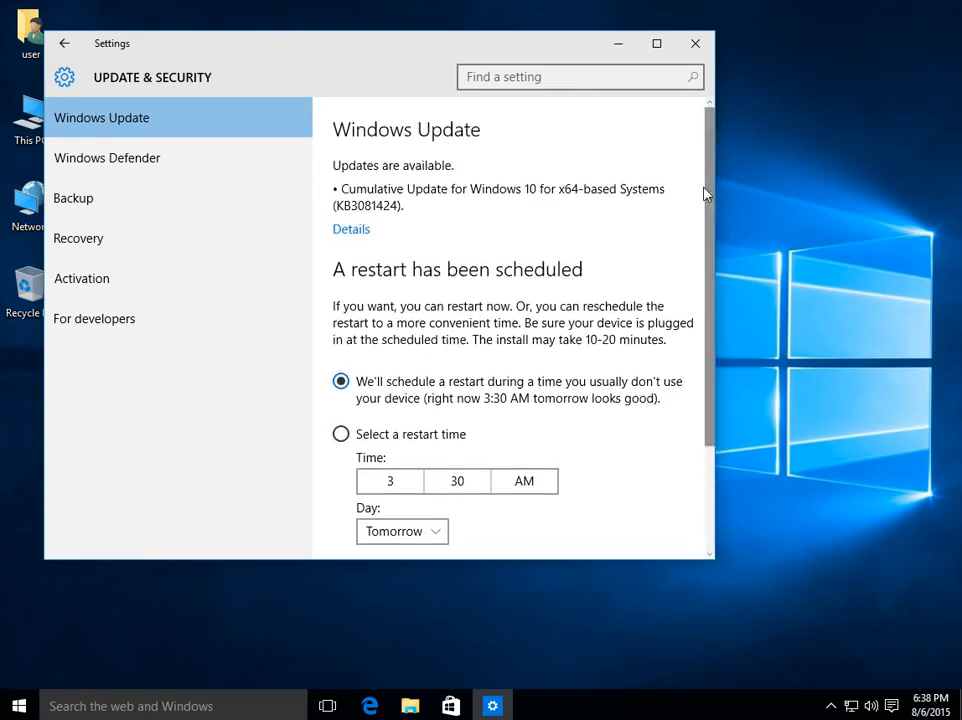
pyautogui.click(698, 48)
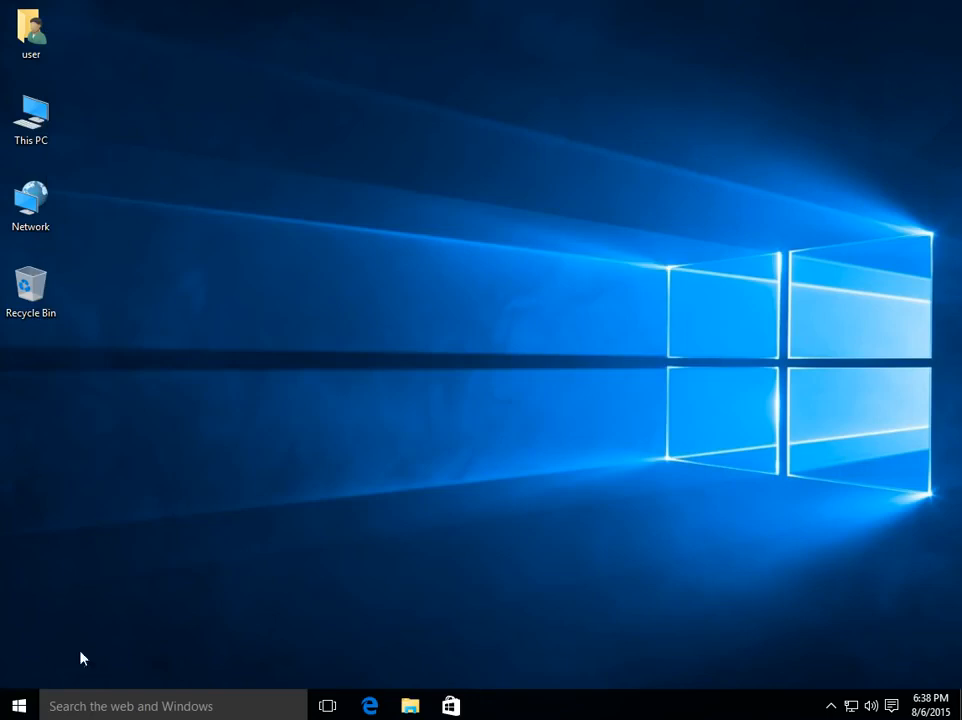
# Open Control Panel shown as large icons, and open the Services console from Administrative Tools.
pyautogui.click(97, 706)
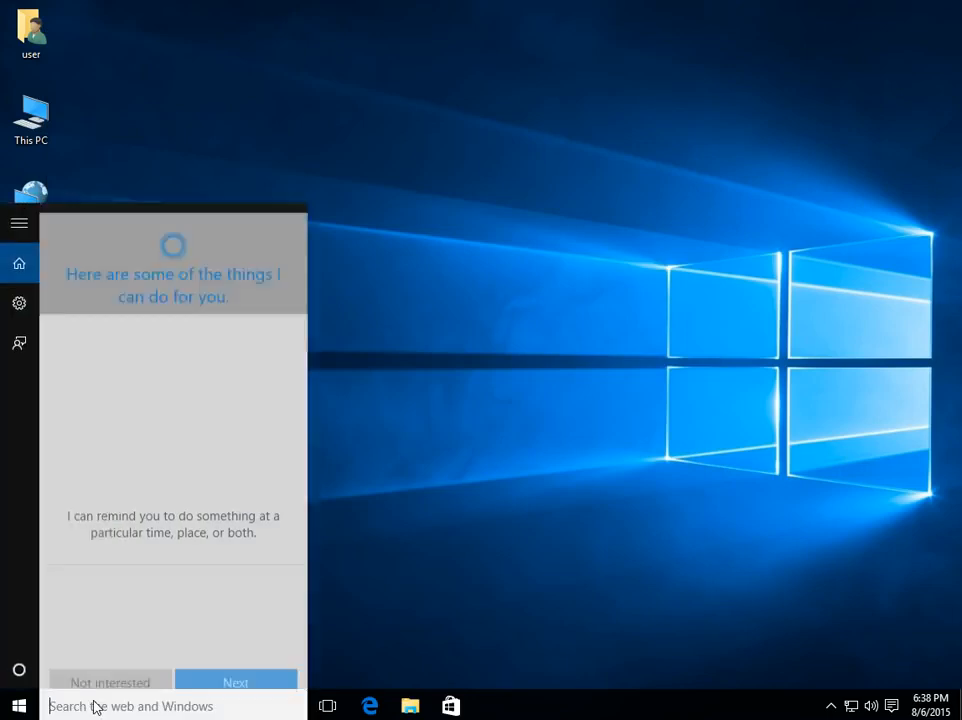
pyautogui.write('control')
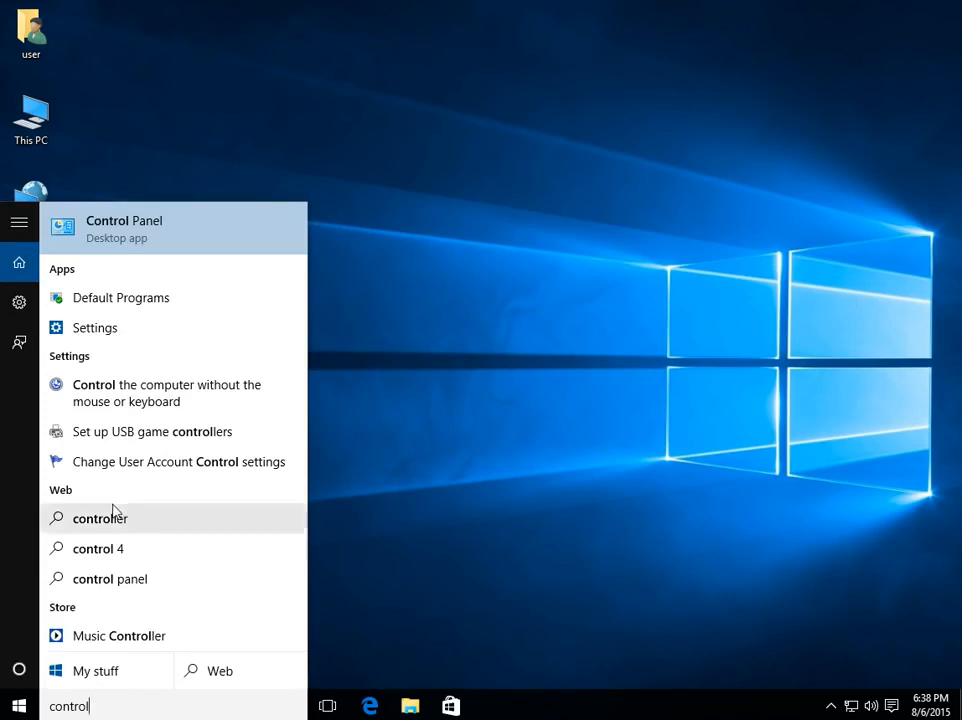
pyautogui.click(151, 238)
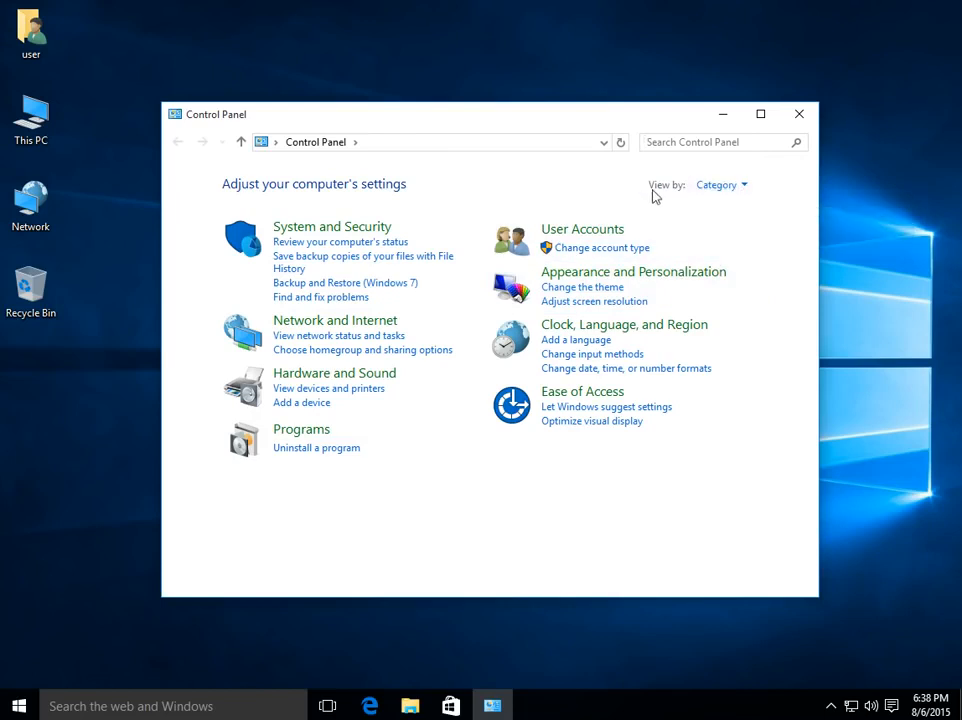
pyautogui.click(729, 188)
pyautogui.click(733, 232)
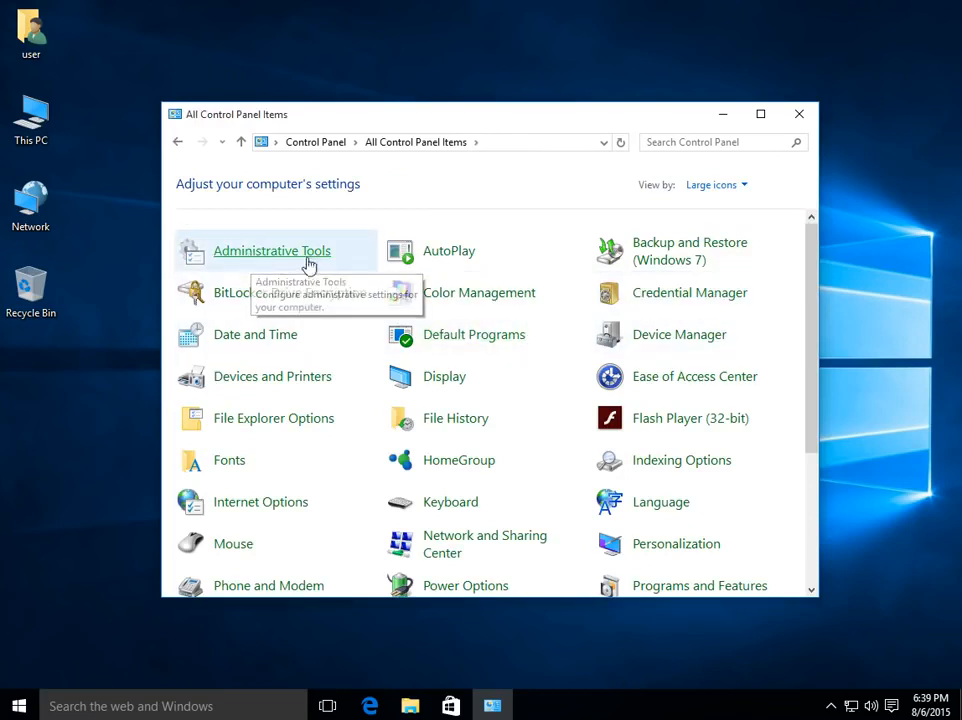
pyautogui.click(264, 257)
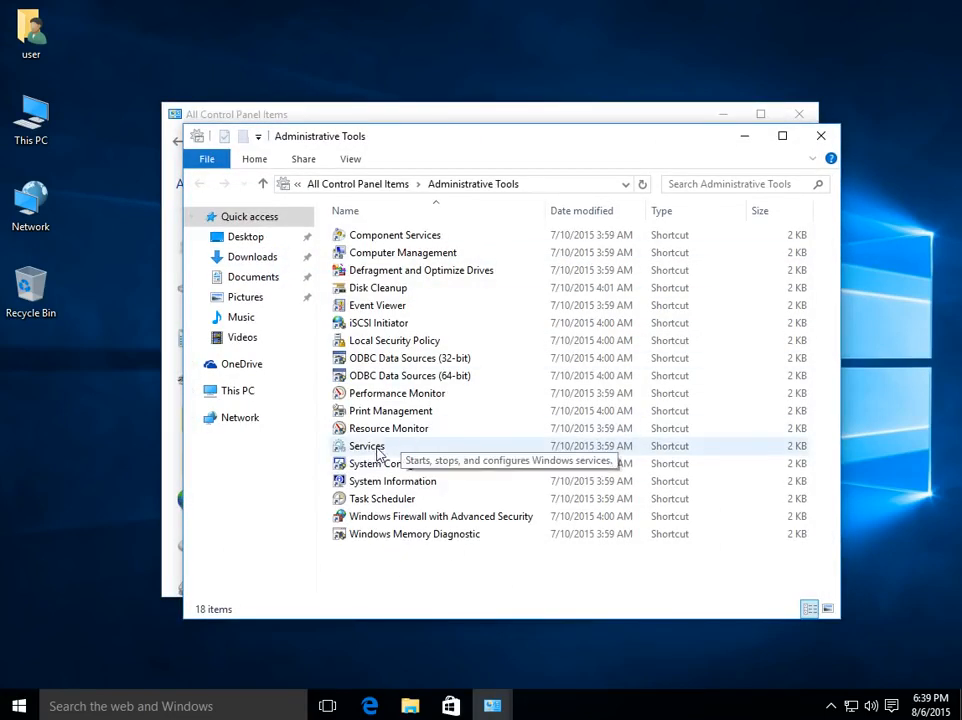
pyautogui.click(378, 453)
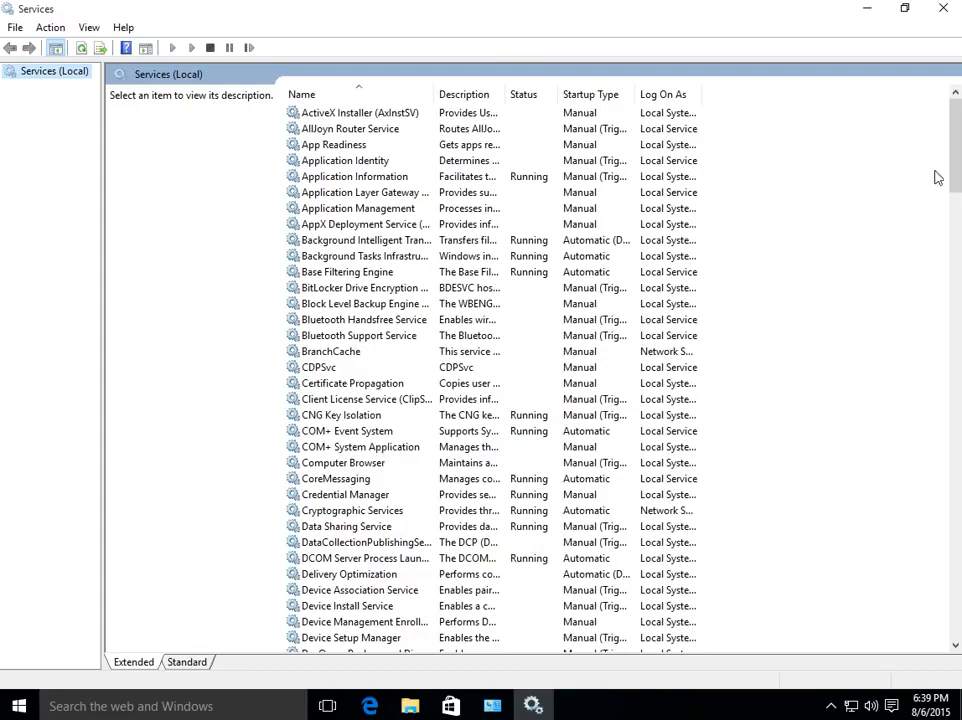
# Stop the Windows Update service and set its startup type to Disabled.
pyautogui.moveTo(953, 128); pyautogui.dragTo(947, 580)
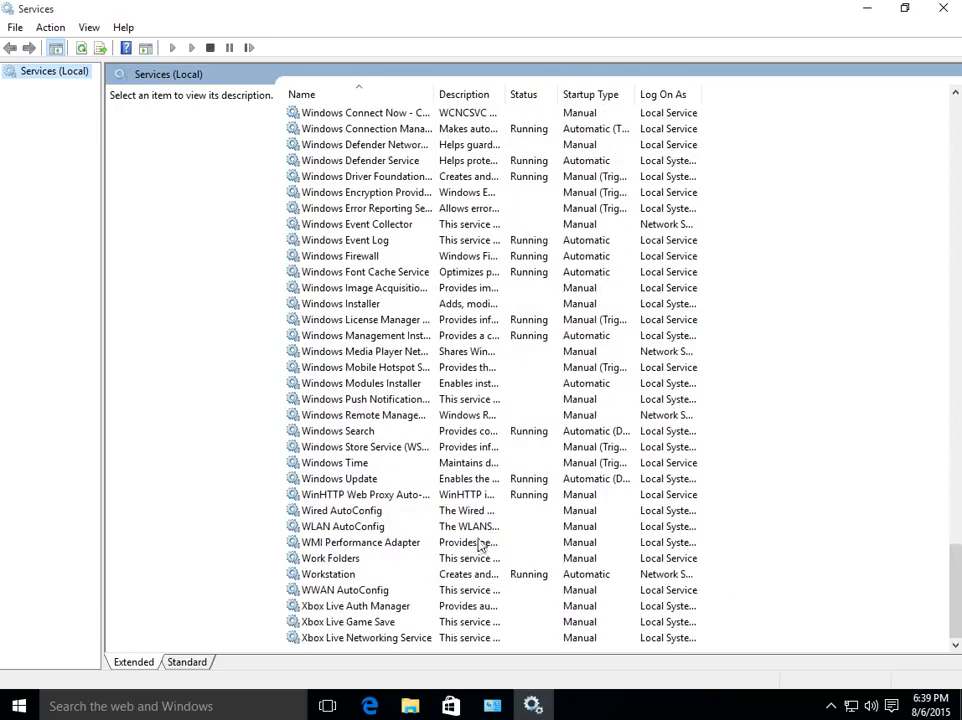
pyautogui.doubleClick(353, 480)
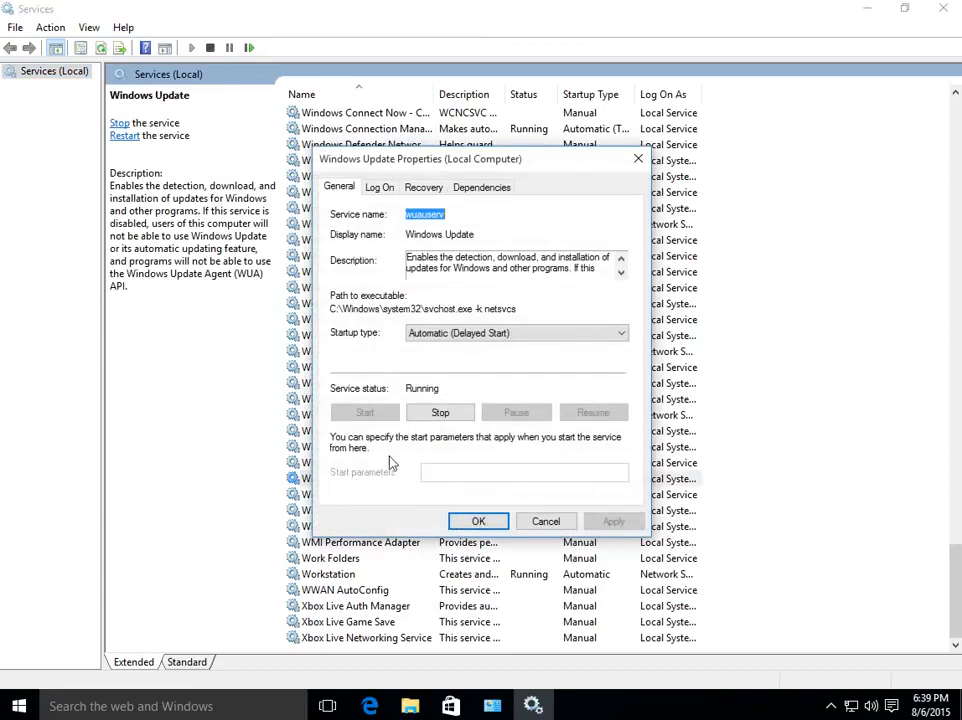
pyautogui.click(443, 418)
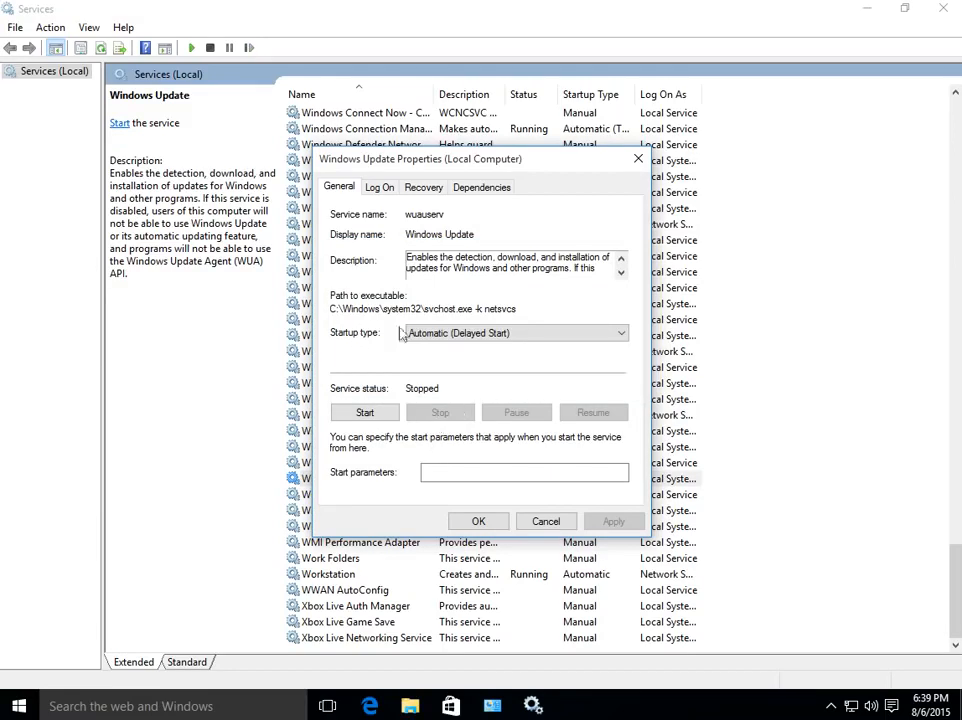
pyautogui.click(430, 333)
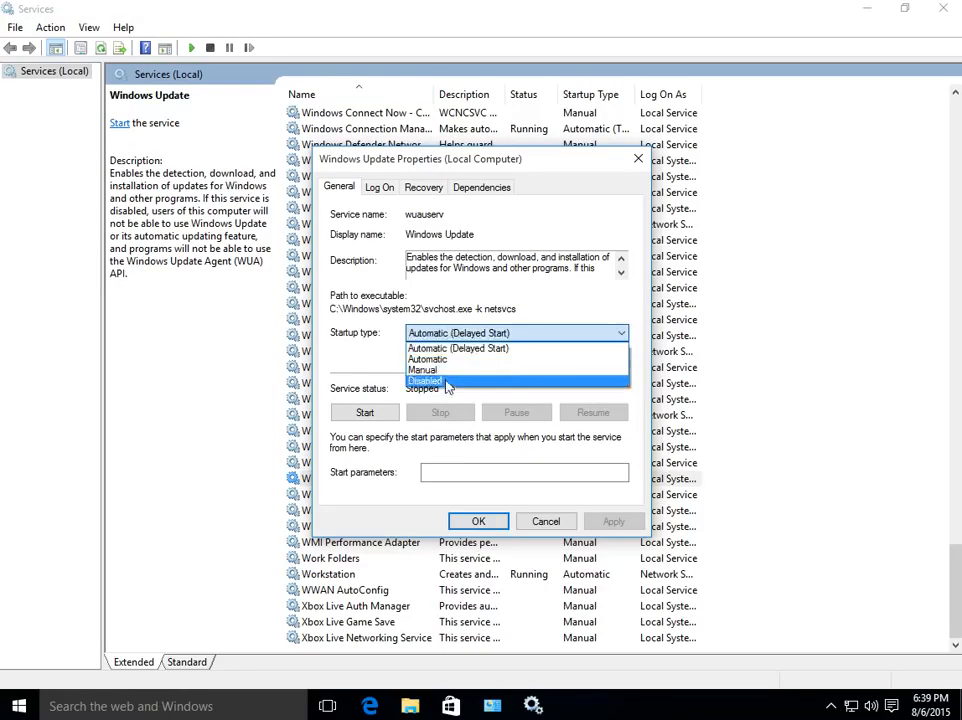
pyautogui.click(447, 388)
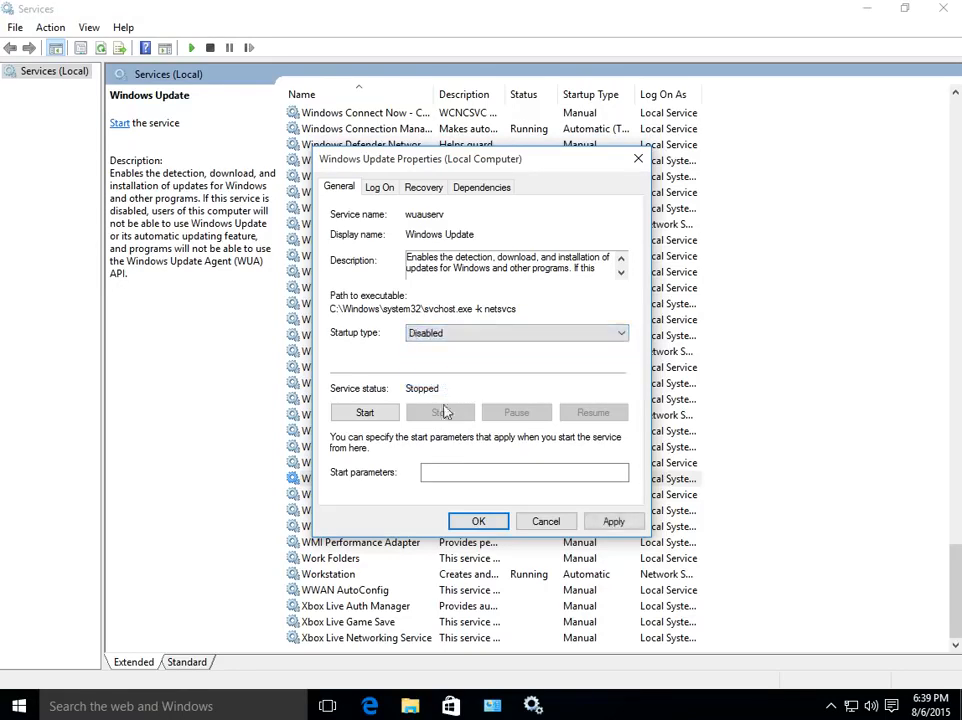
pyautogui.click(478, 521)
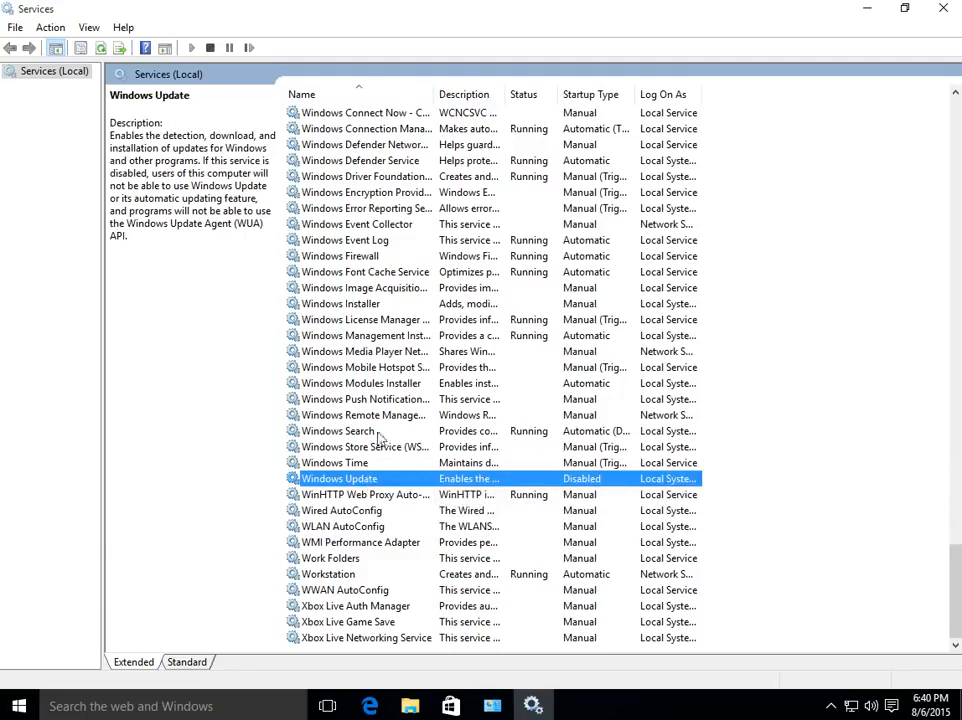
# Set the Windows Update service's startup type to Automatic (Delayed Start) and start the service again.
pyautogui.doubleClick(342, 480)
pyautogui.click(447, 336)
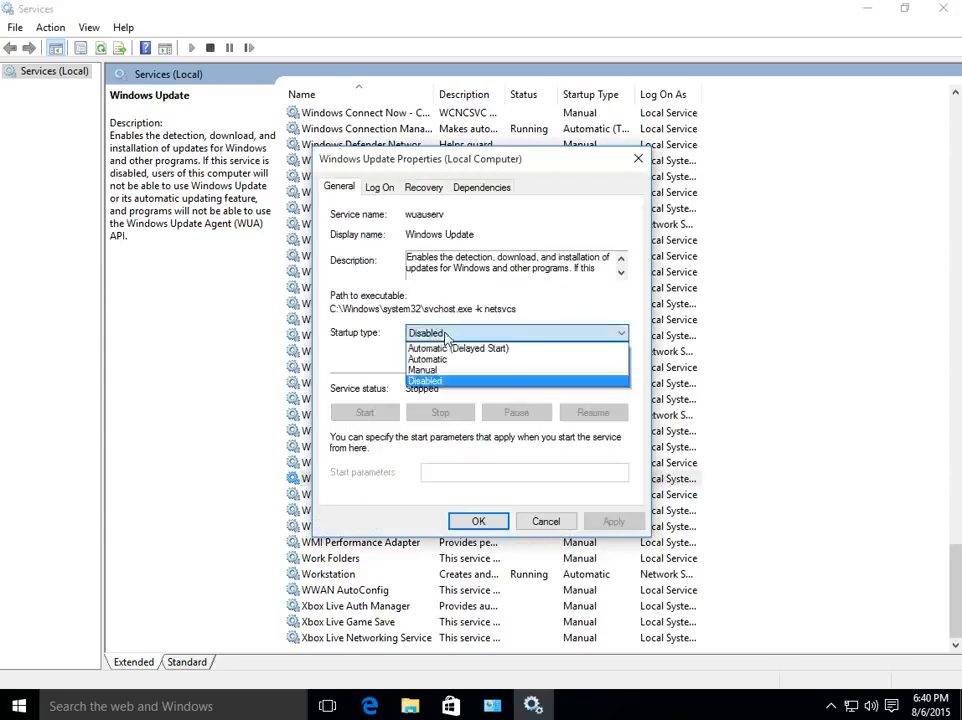
pyautogui.click(451, 349)
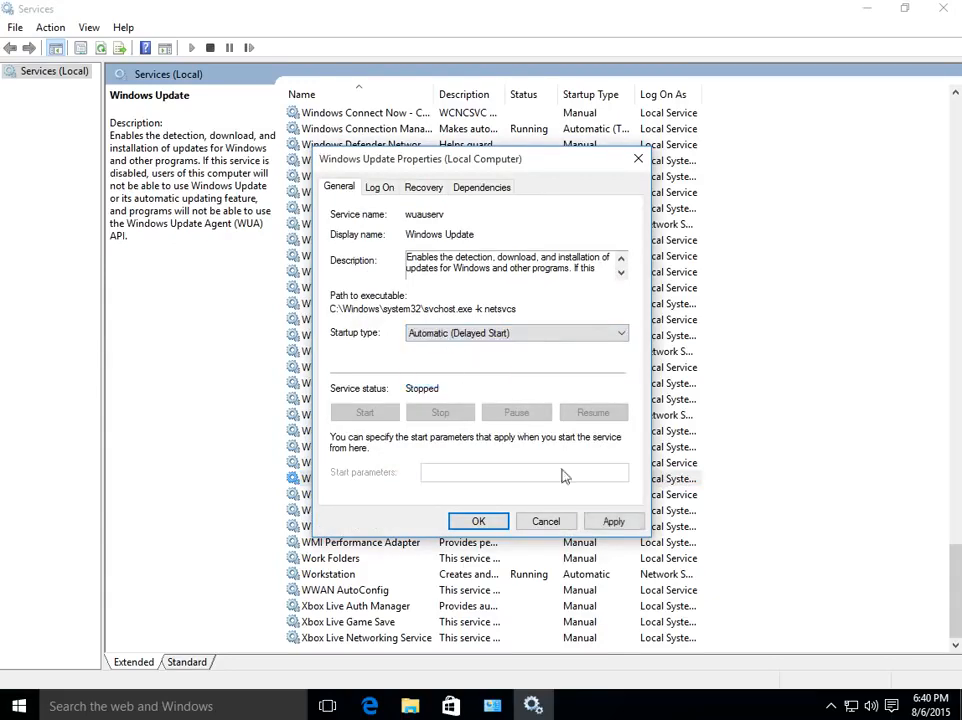
pyautogui.click(614, 524)
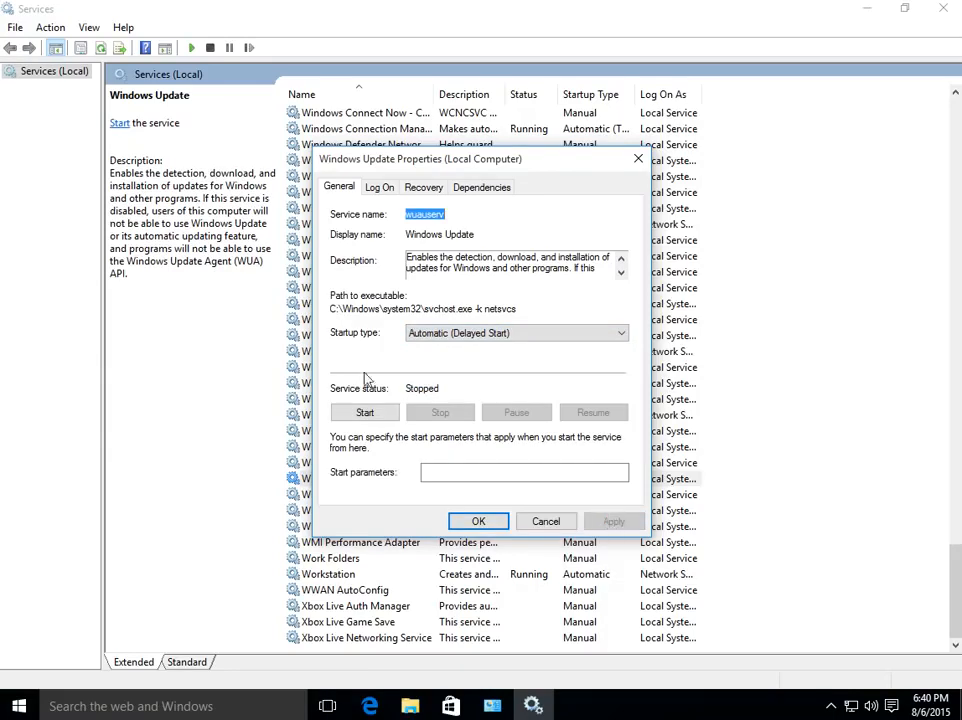
pyautogui.click(370, 414)
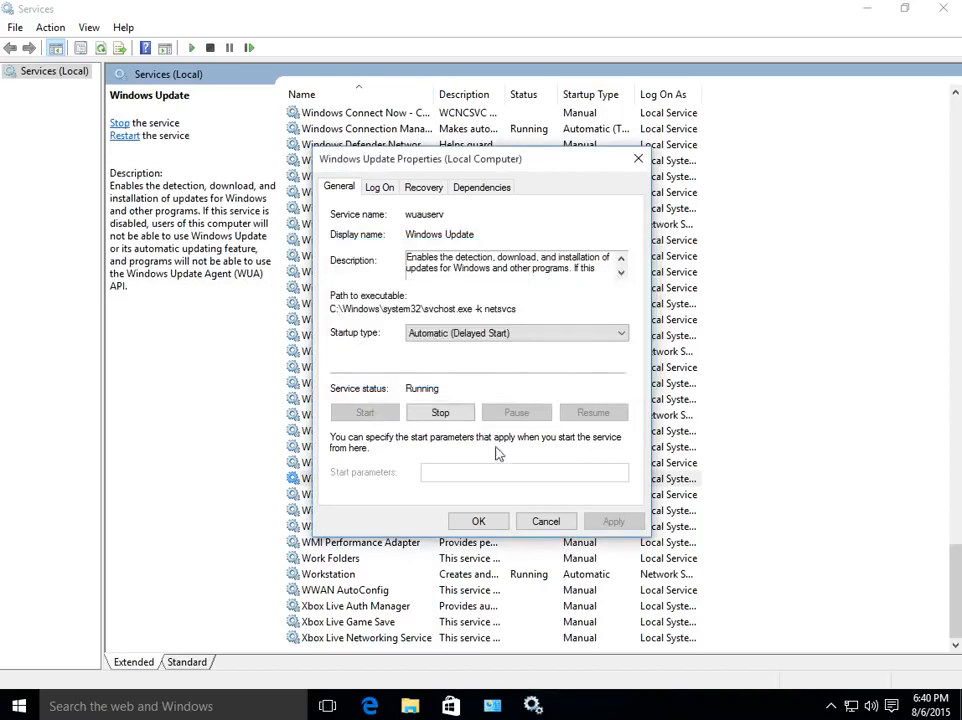
pyautogui.click(478, 522)
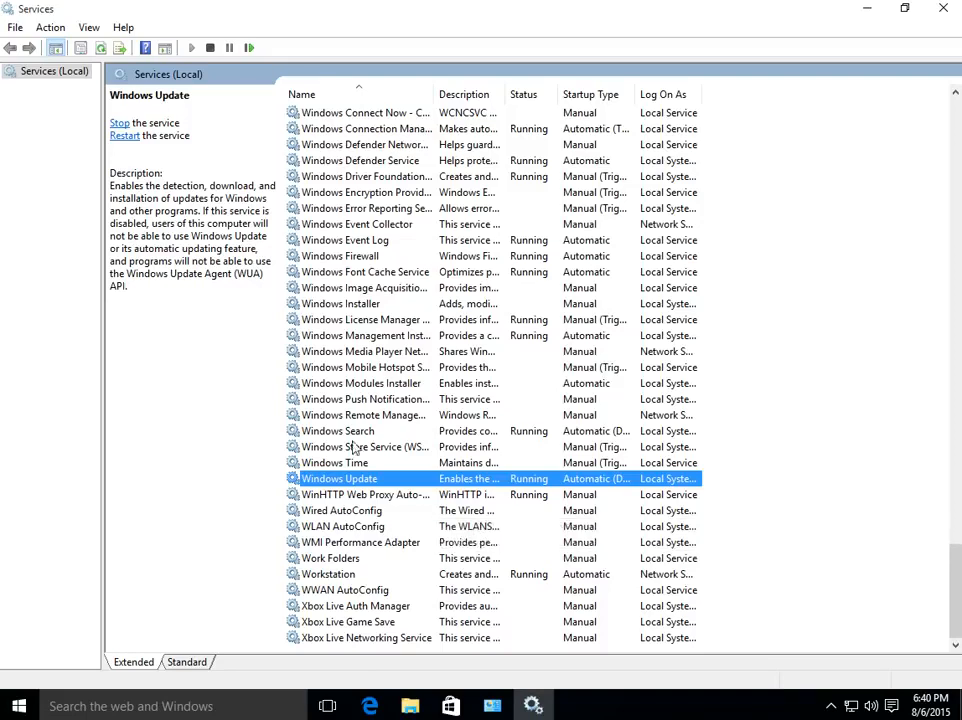
# Close the Services, Administrative Tools and Control Panel windows.
pyautogui.click(946, 10)
pyautogui.click(830, 140)
pyautogui.click(803, 118)
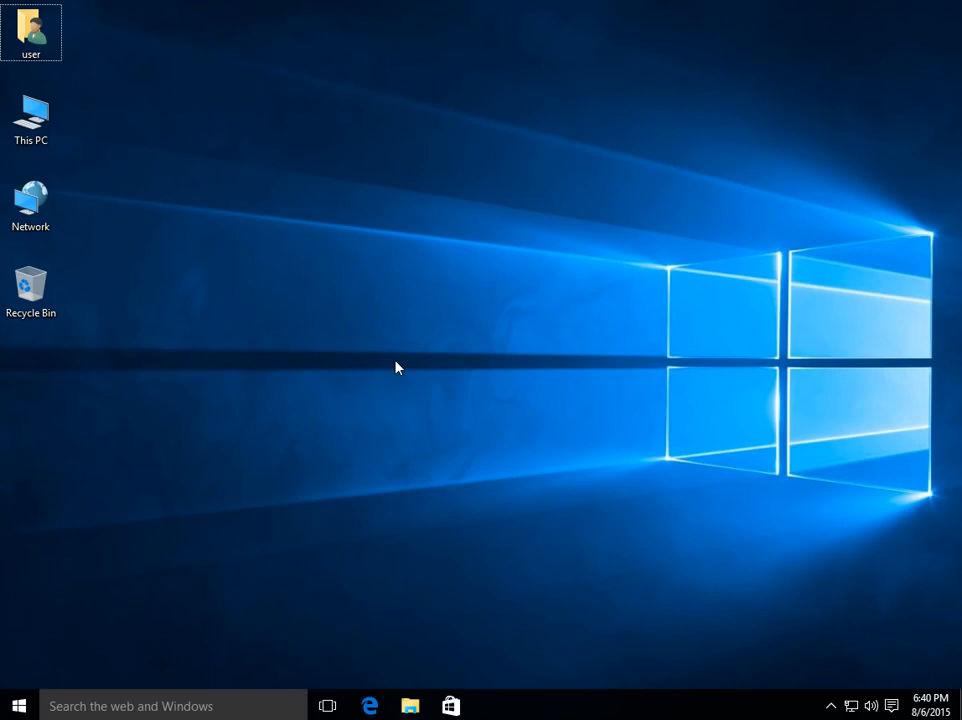
# Run mmc, allow it to make changes to the PC, and maximize the empty console window.
pyautogui.press('super+r')
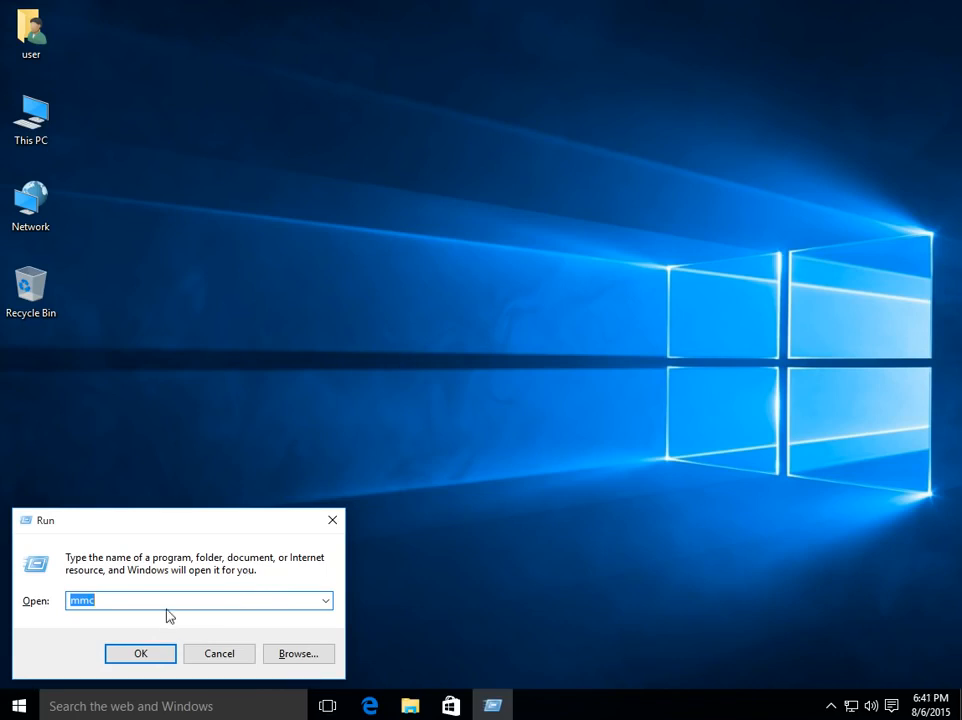
pyautogui.click(150, 657)
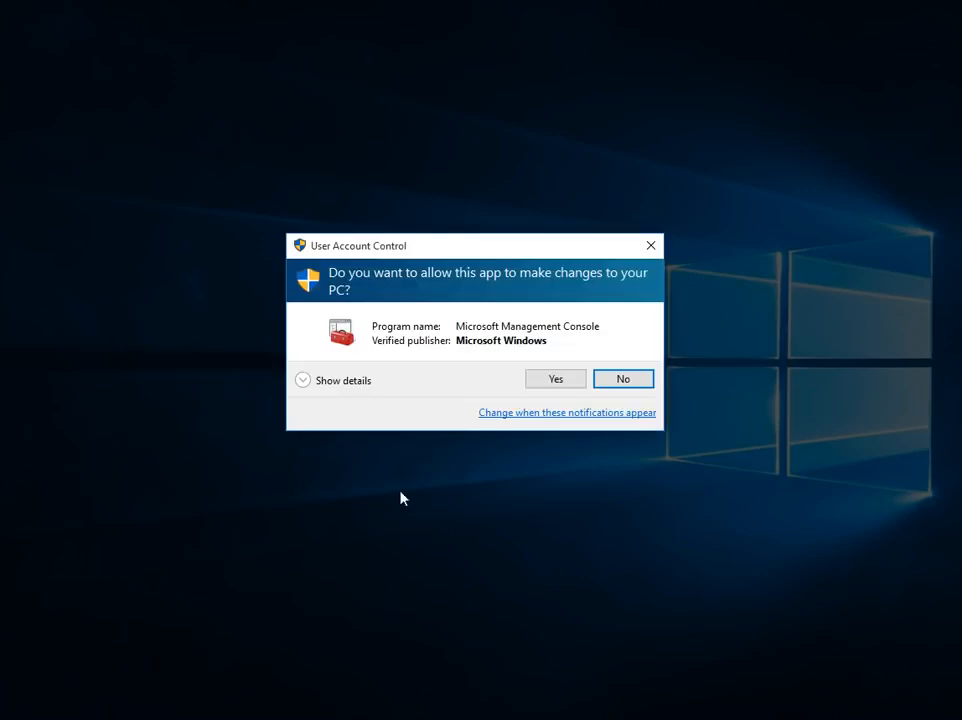
pyautogui.click(556, 383)
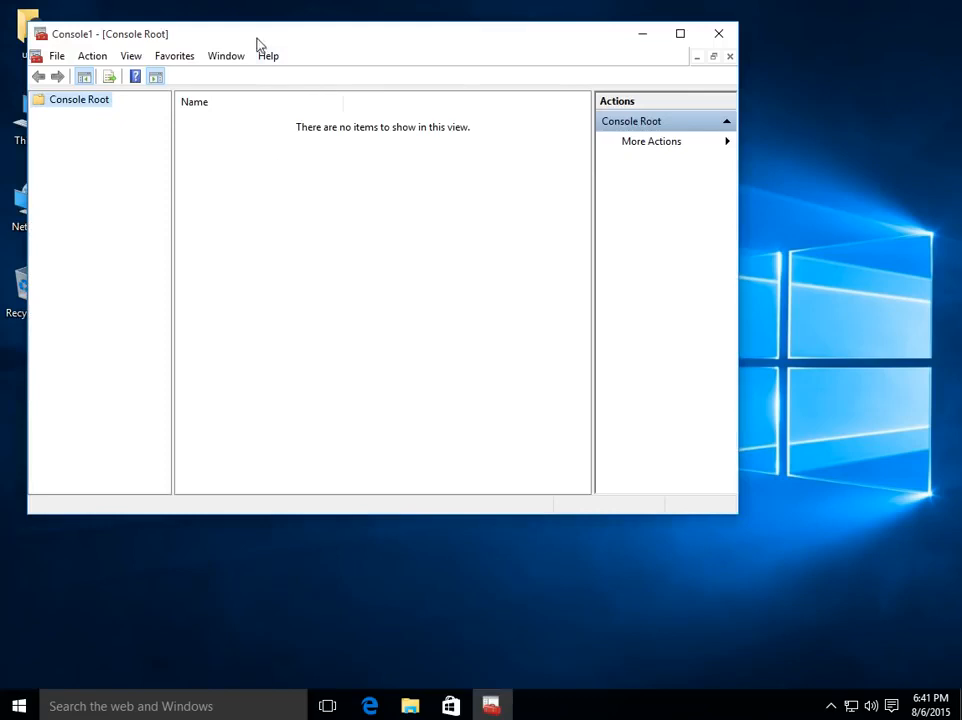
pyautogui.doubleClick(325, 40)
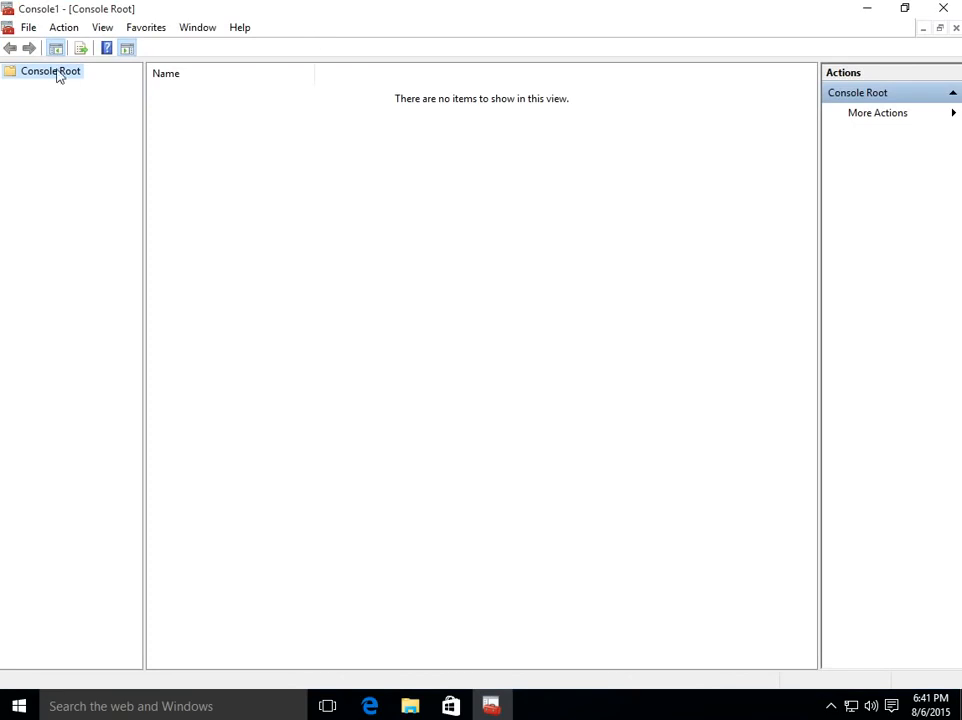
# Add the Group Policy Object snap-in for the Local Computer to the console.
pyautogui.click(29, 30)
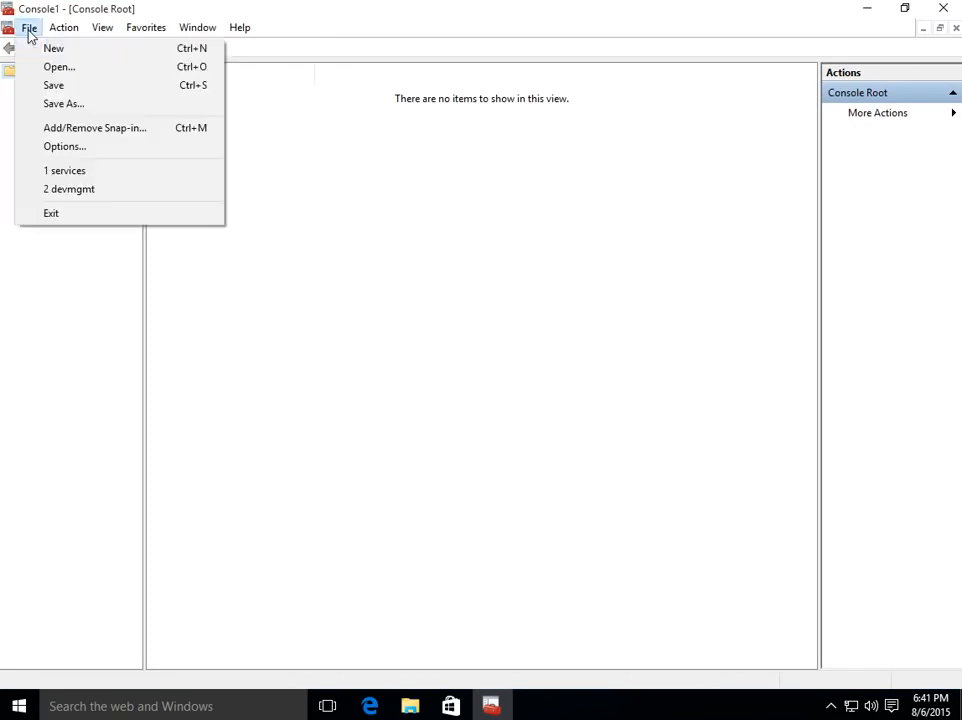
pyautogui.click(75, 131)
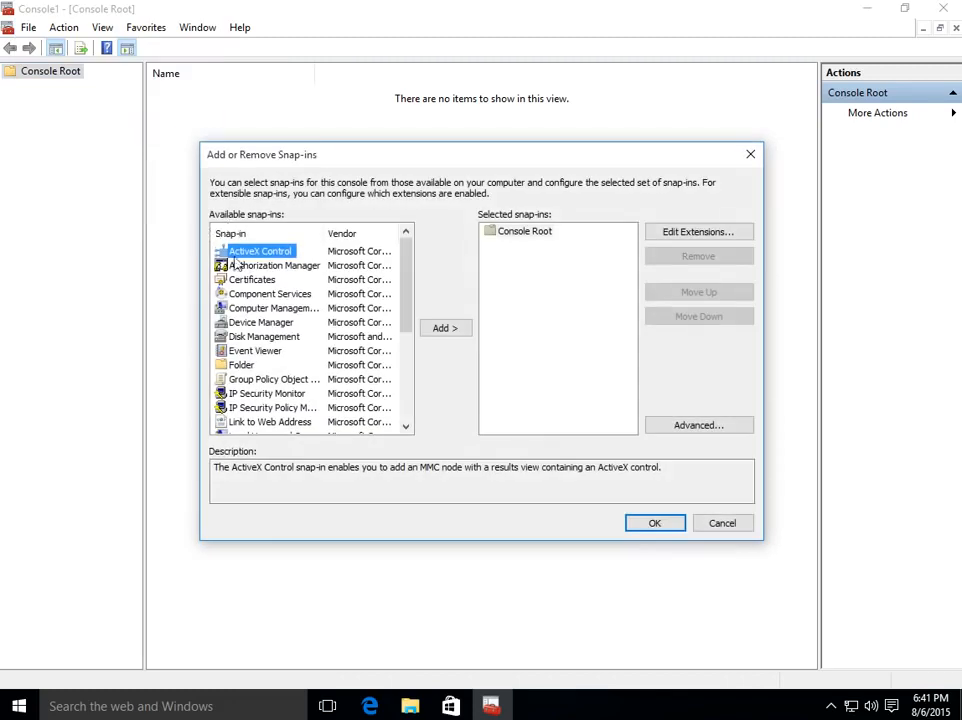
pyautogui.doubleClick(263, 380)
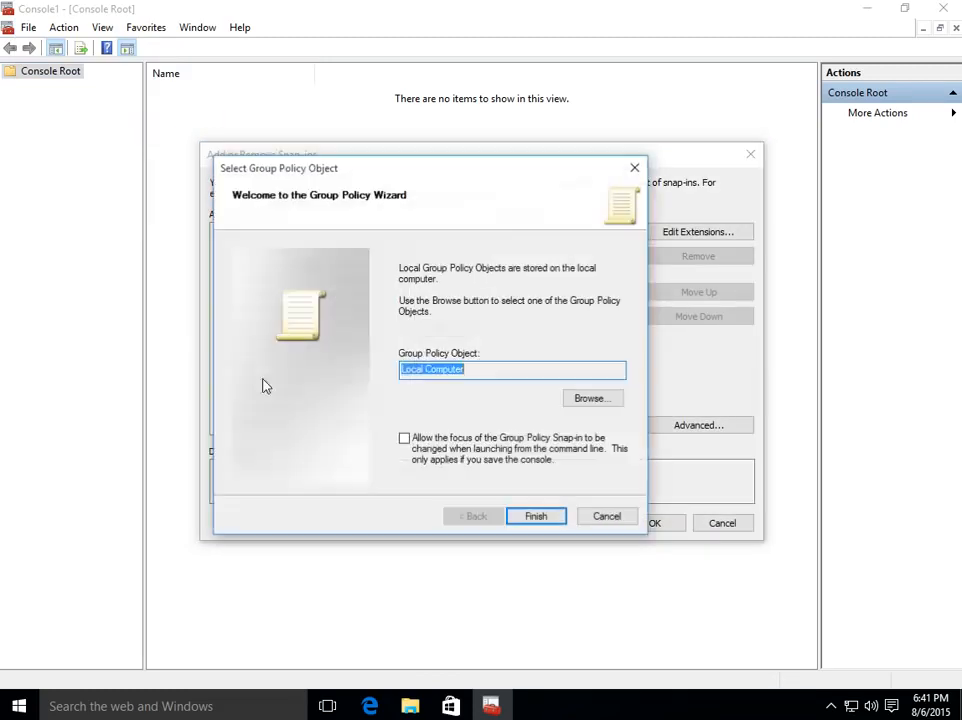
pyautogui.click(538, 517)
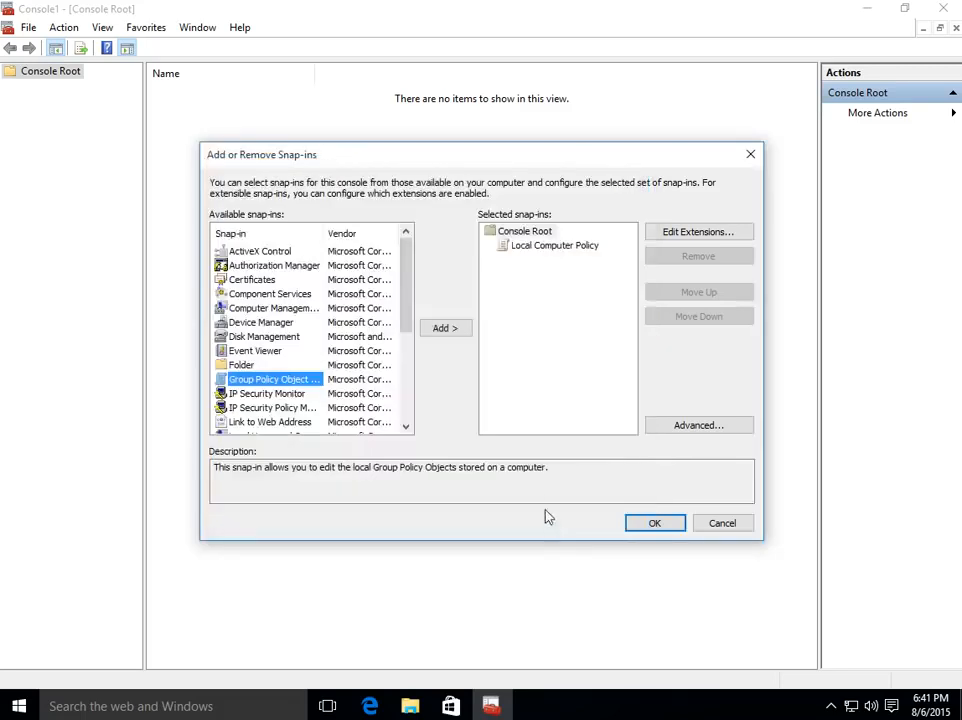
pyautogui.click(655, 524)
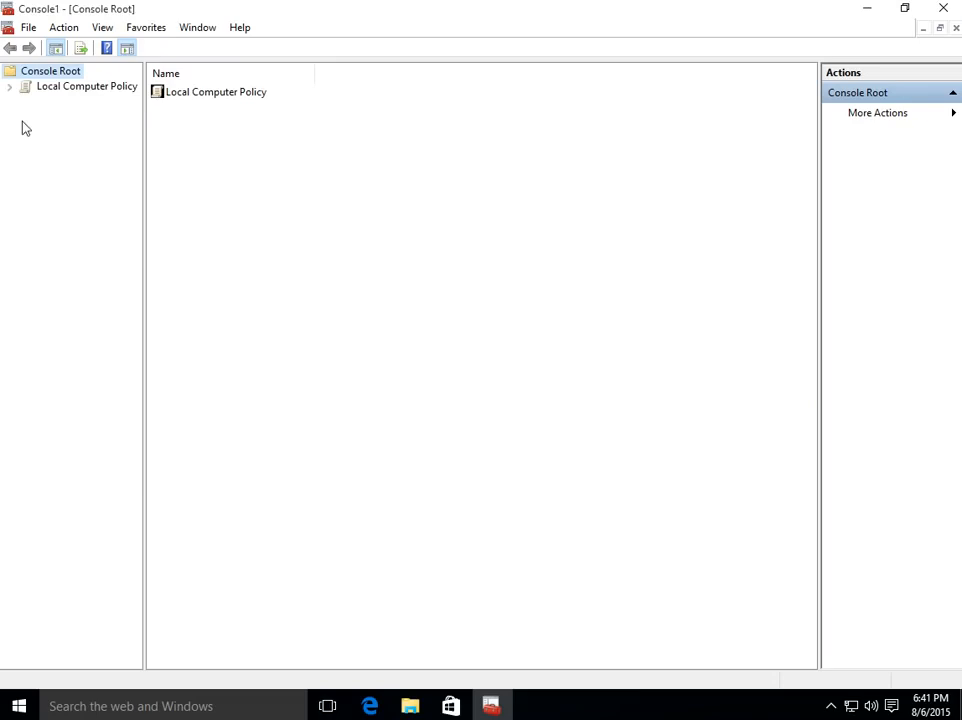
# Show the Windows Update policy settings under Computer Configuration, Administrative Templates, Windows Components in the Local Computer Policy.
pyautogui.moveTo(142, 144); pyautogui.dragTo(178, 150)
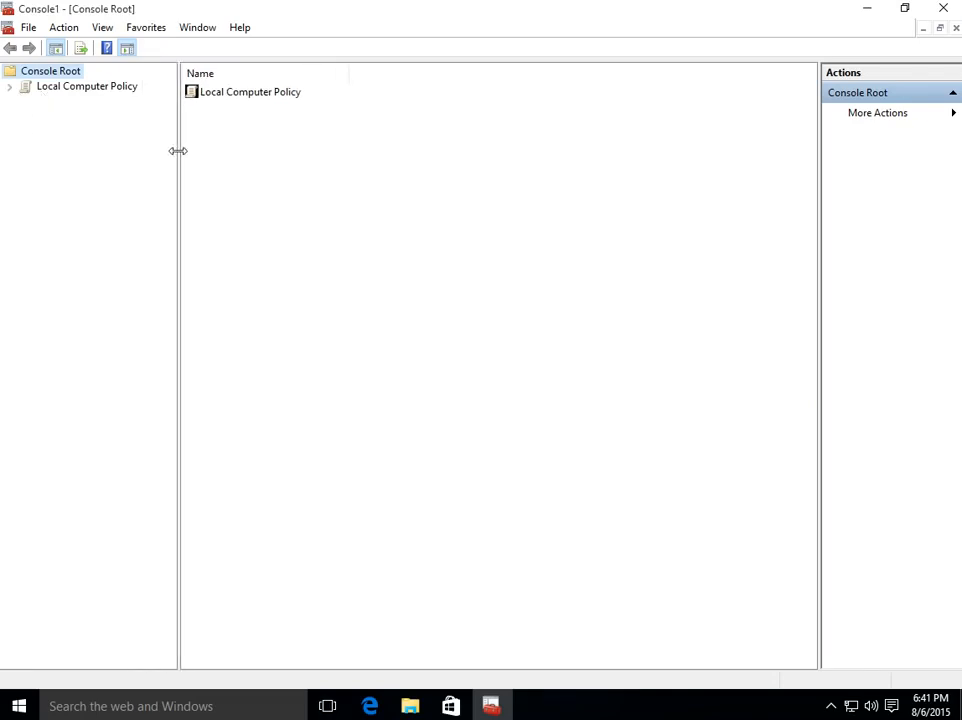
pyautogui.click(10, 88)
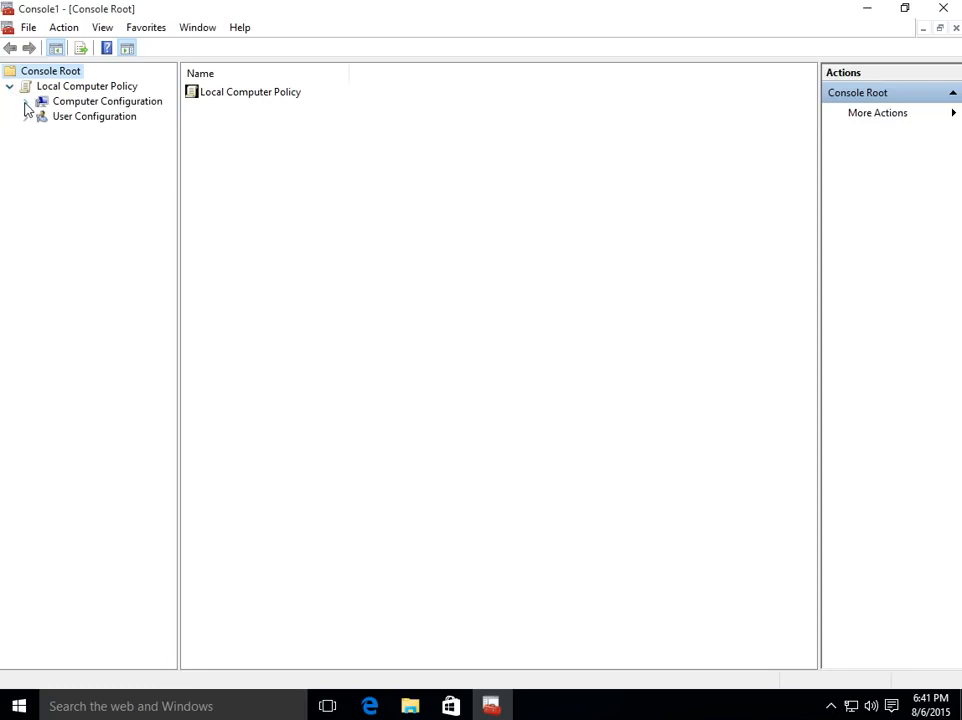
pyautogui.click(26, 102)
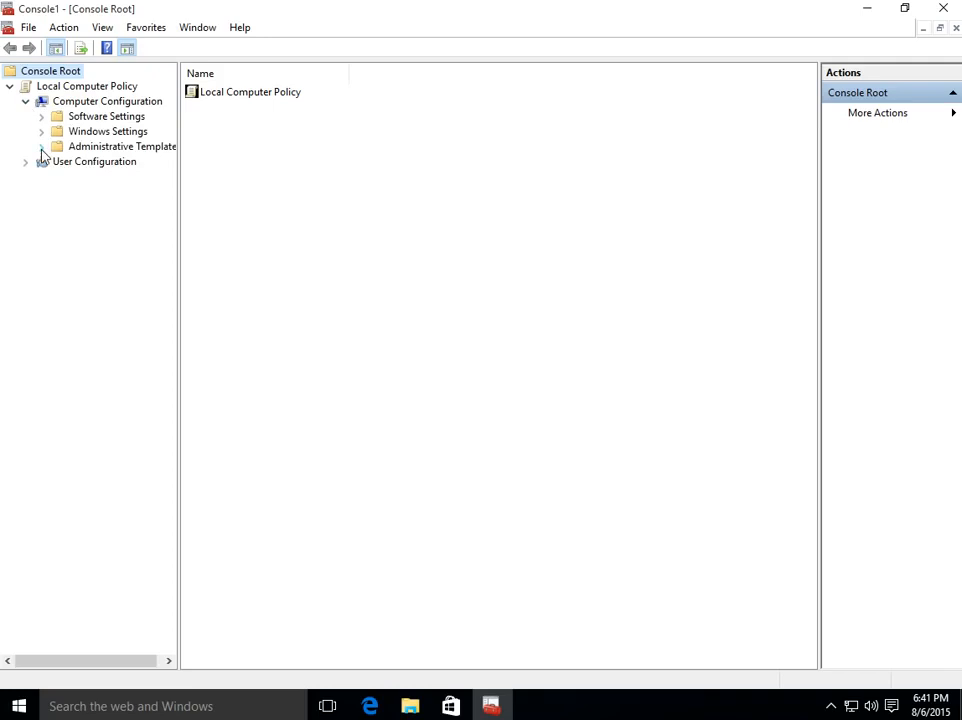
pyautogui.click(41, 147)
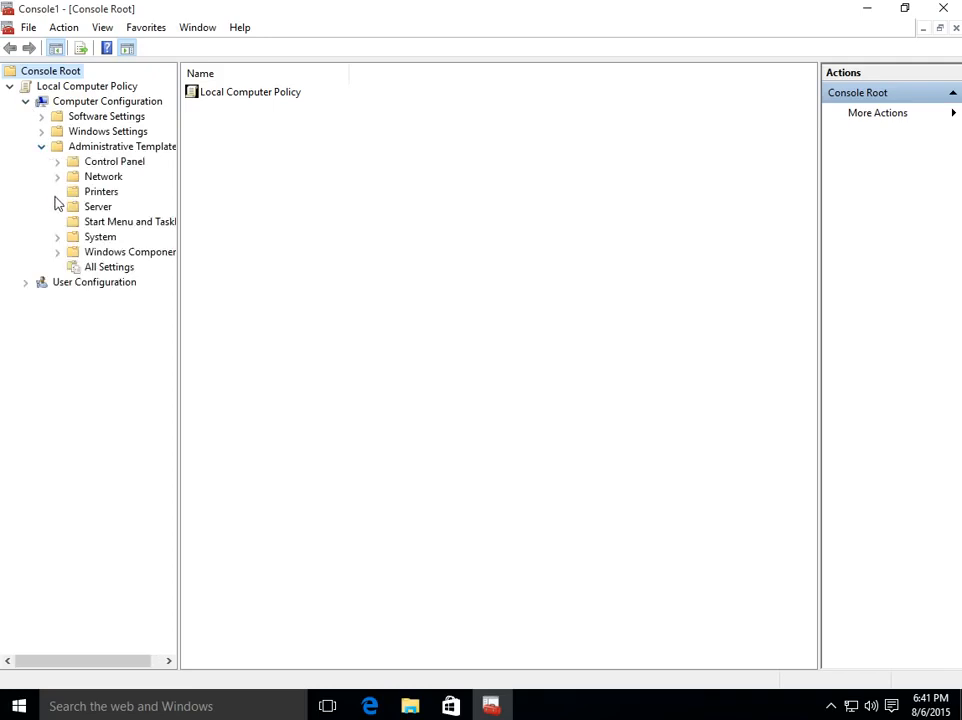
pyautogui.click(57, 253)
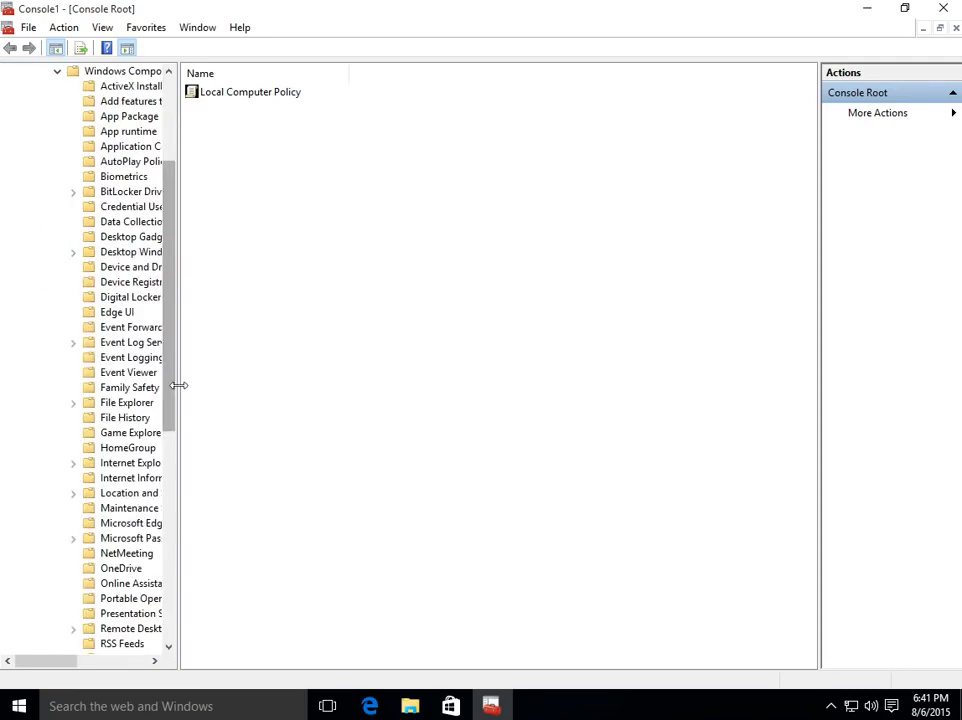
pyautogui.moveTo(180, 384); pyautogui.dragTo(232, 385)
pyautogui.moveTo(225, 337); pyautogui.dragTo(208, 543)
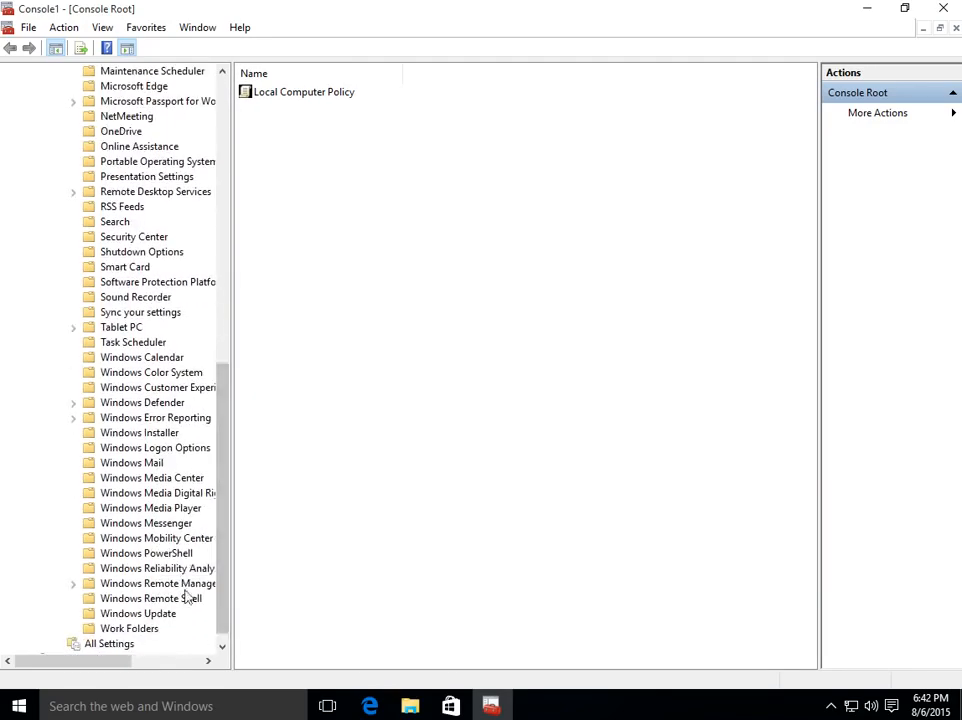
pyautogui.click(140, 614)
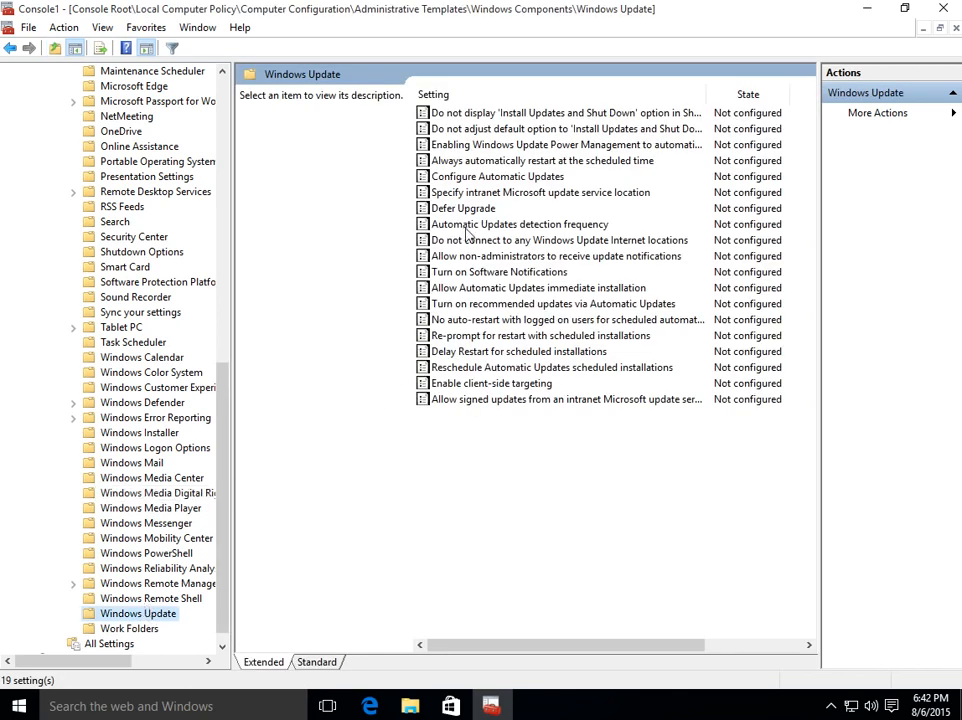
# Enable the Configure Automatic Updates policy with the option "2 - Notify for download and notify for install".
pyautogui.click(495, 178)
pyautogui.click(497, 178)
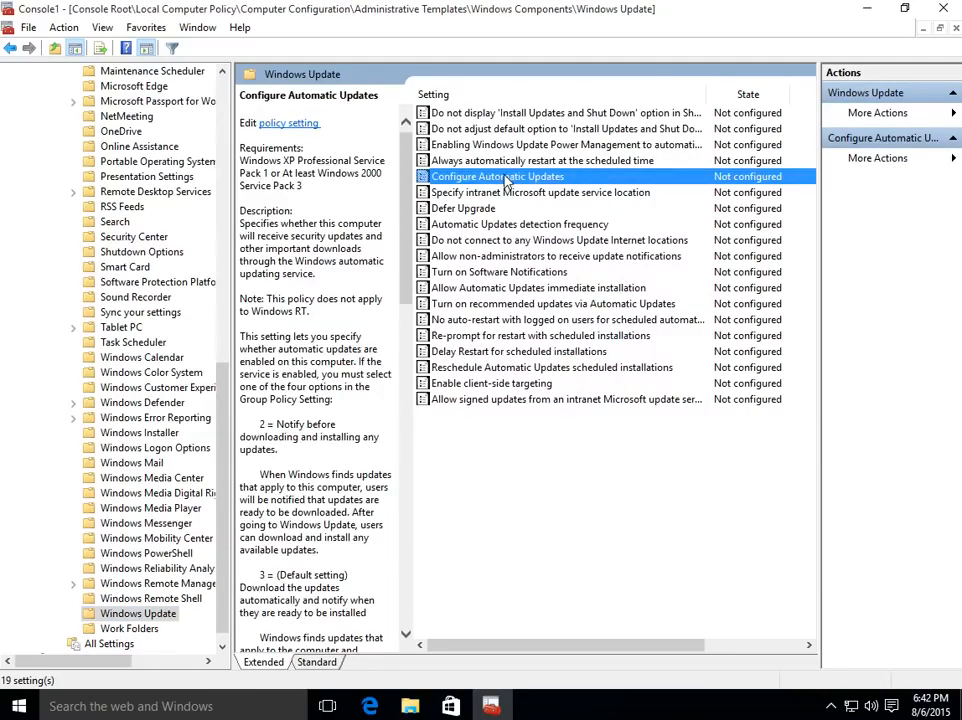
pyautogui.doubleClick(505, 177)
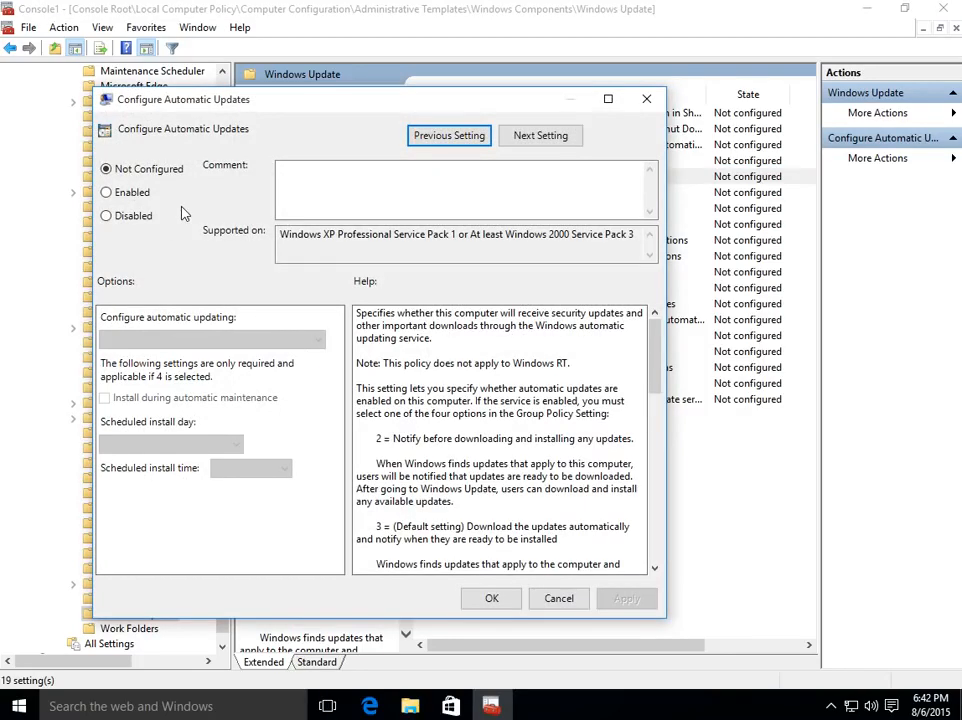
pyautogui.click(106, 193)
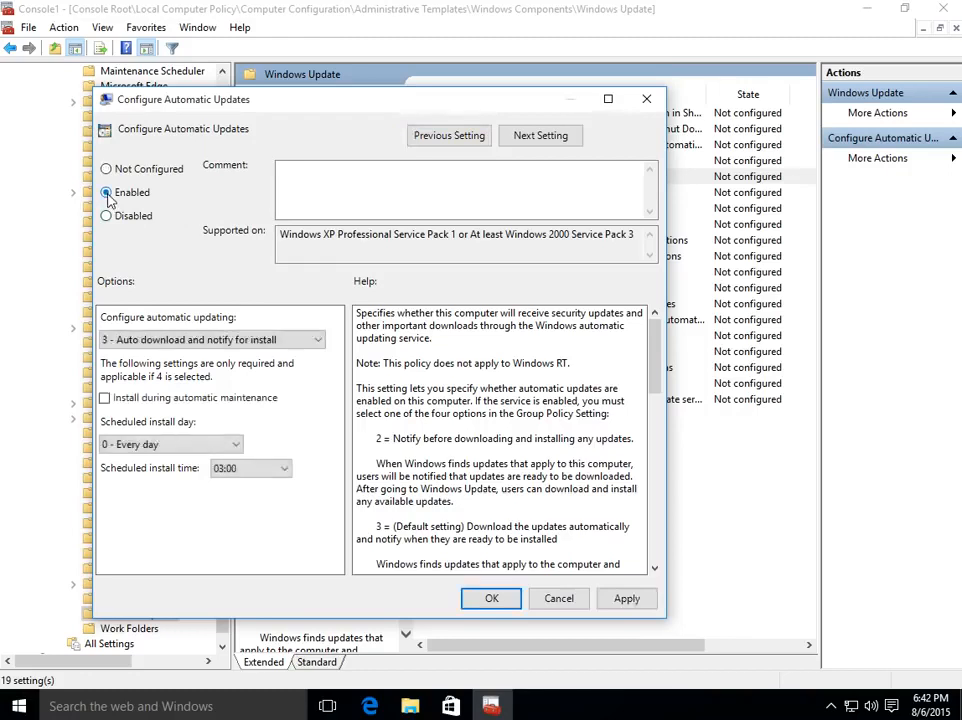
pyautogui.click(184, 341)
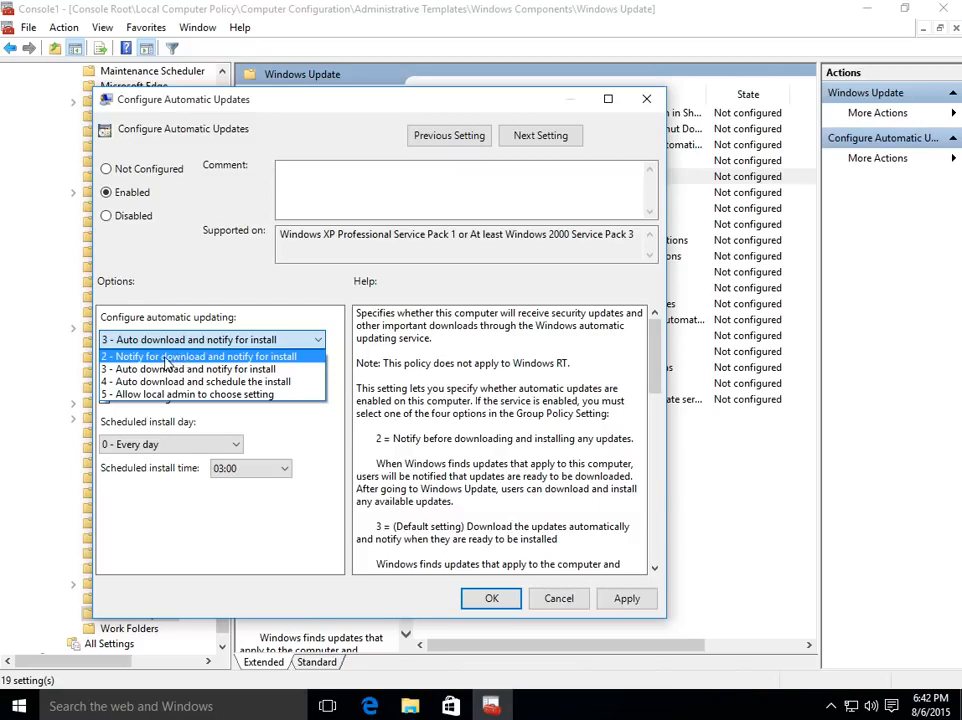
pyautogui.click(186, 357)
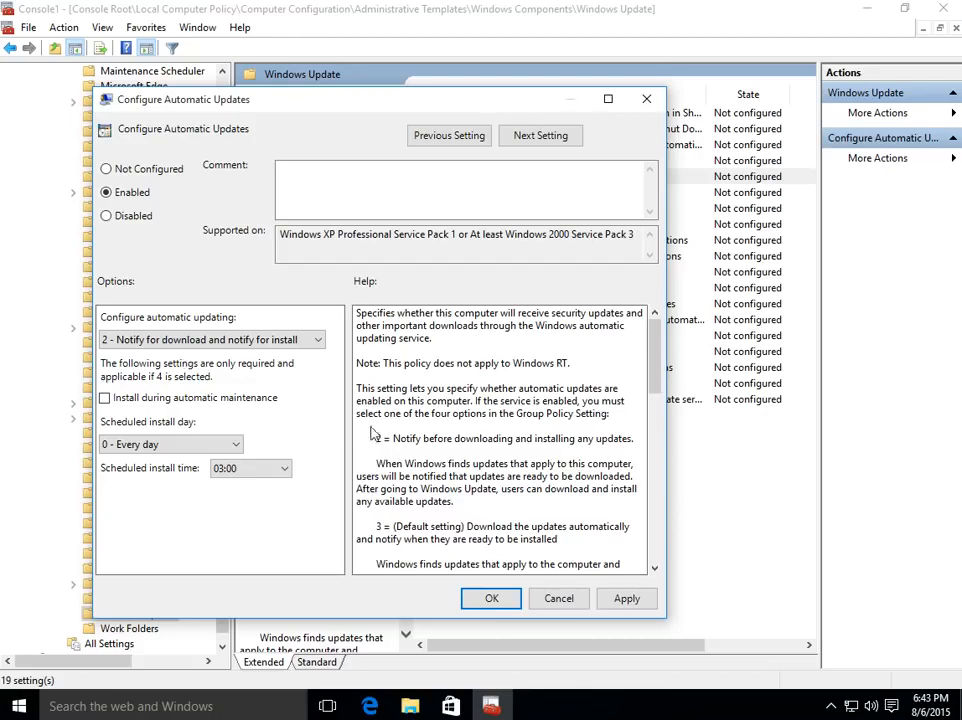
pyautogui.click(491, 599)
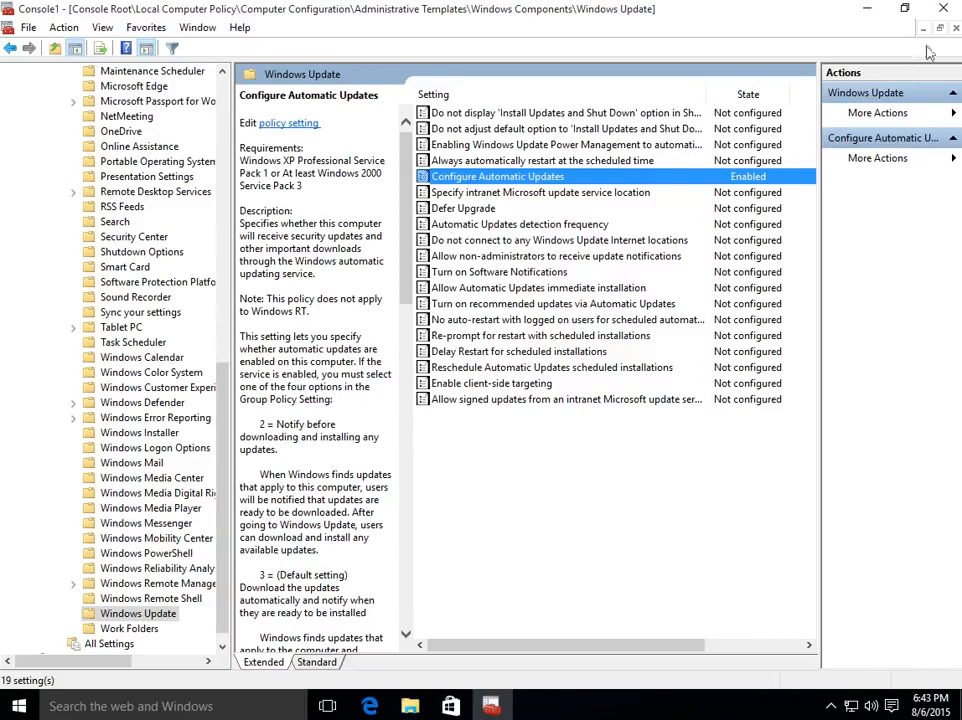
# Close the management console without saving its settings to Console1.
pyautogui.click(943, 9)
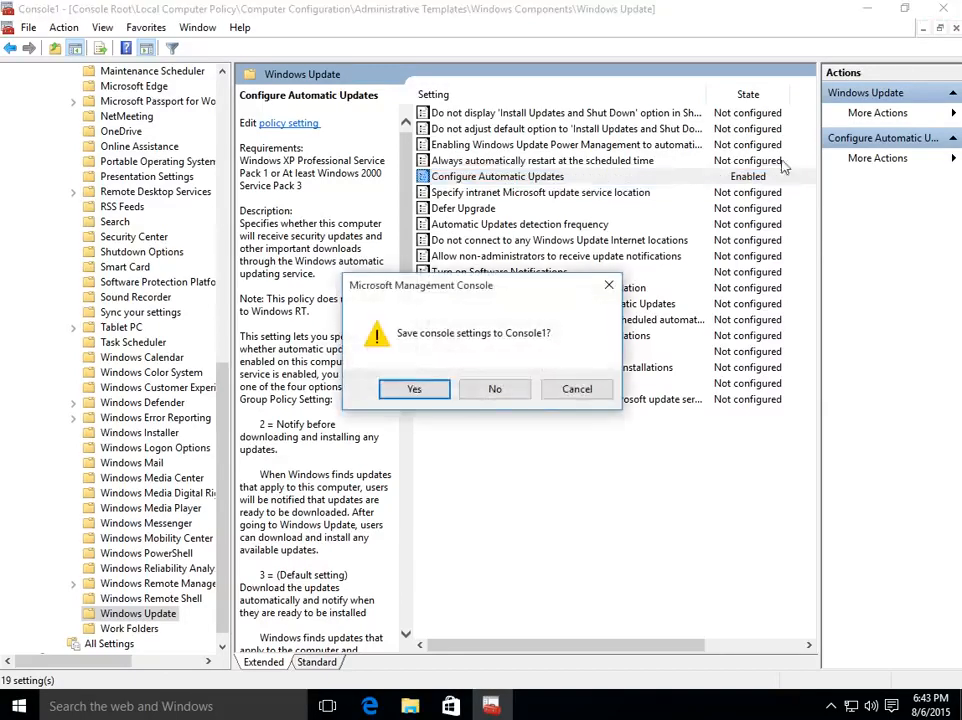
pyautogui.click(507, 394)
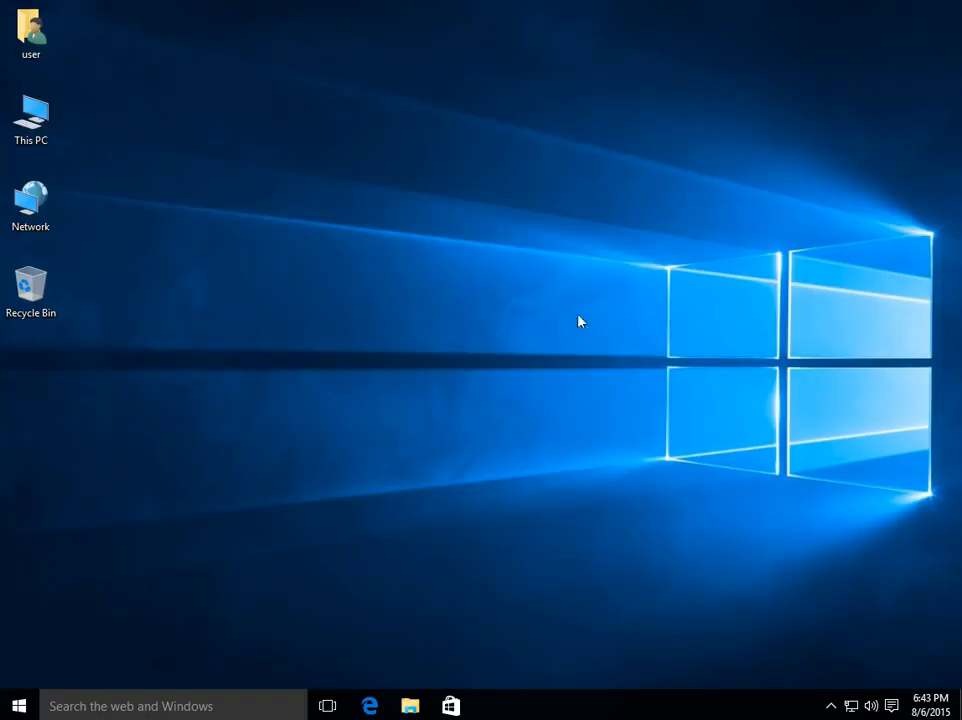